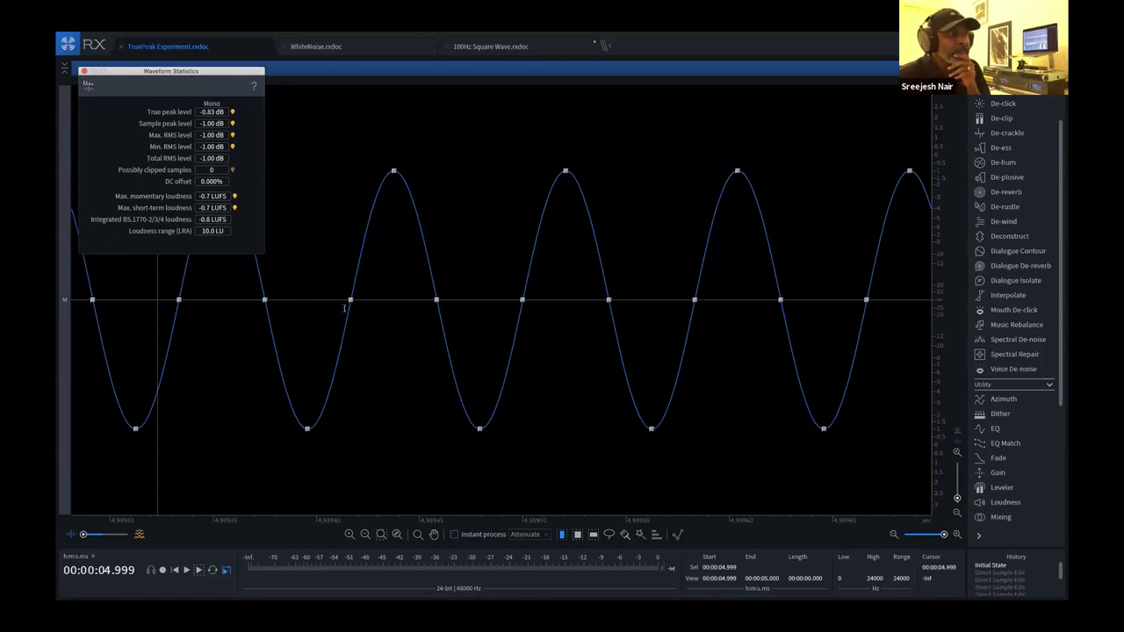
- Alternately raise and lower four samples mid-waveform in TruePeak Experiment.rxdoc to create additional swings between the existing peaks
{"action": "left_click_drag", "start_coordinate": [351, 299], "coordinate": [354, 186]}
{"action": "left_click_drag", "start_coordinate": [436, 300], "coordinate": [433, 400]}
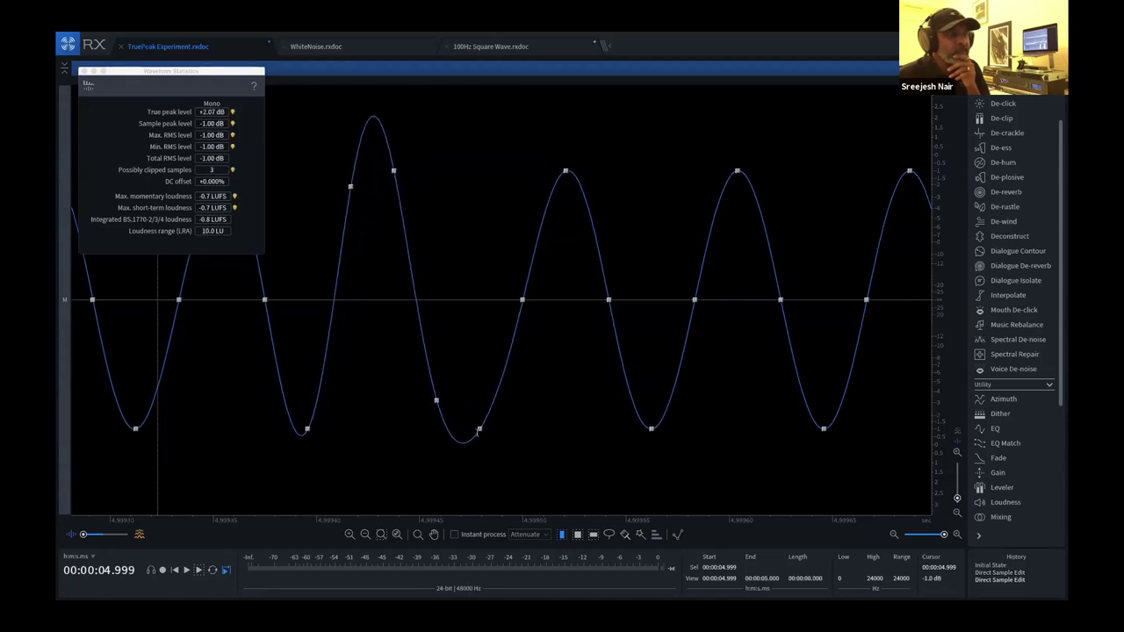
{"action": "left_click_drag", "start_coordinate": [480, 429], "coordinate": [479, 175]}
{"action": "left_click_drag", "start_coordinate": [523, 302], "coordinate": [522, 386]}
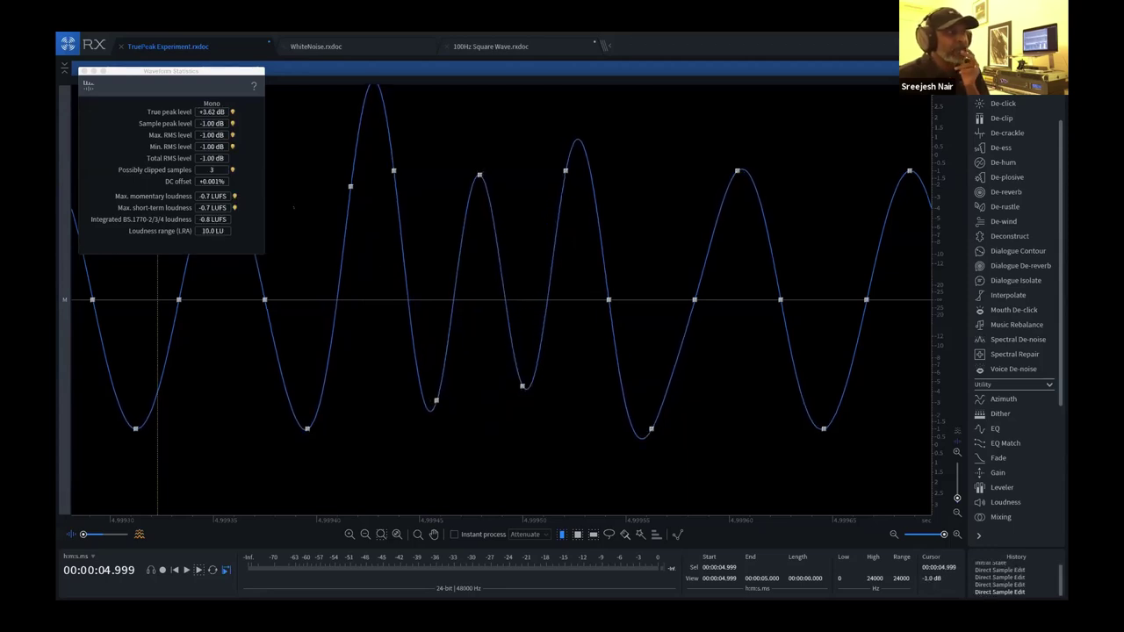
{"action": "mouse_move", "coordinate": [211, 136]}
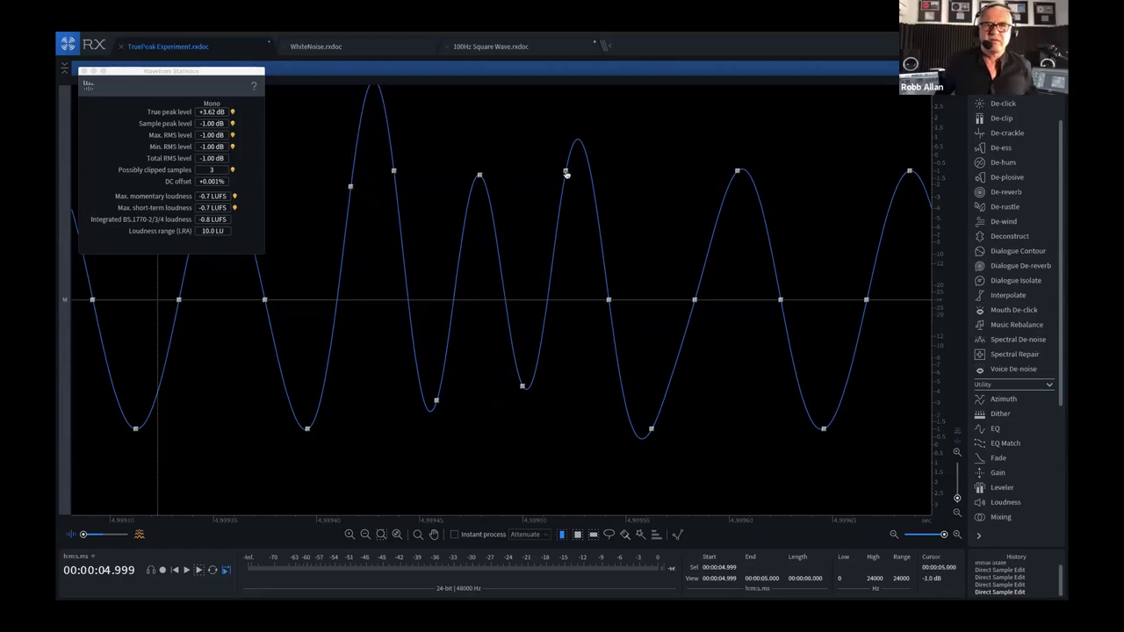
- Lower the next zero-crossing sample, raise the following trough sample to about -5.6 dB, and slightly raise the trough before the tallest peak
{"action": "left_click_drag", "start_coordinate": [609, 300], "coordinate": [599, 391]}
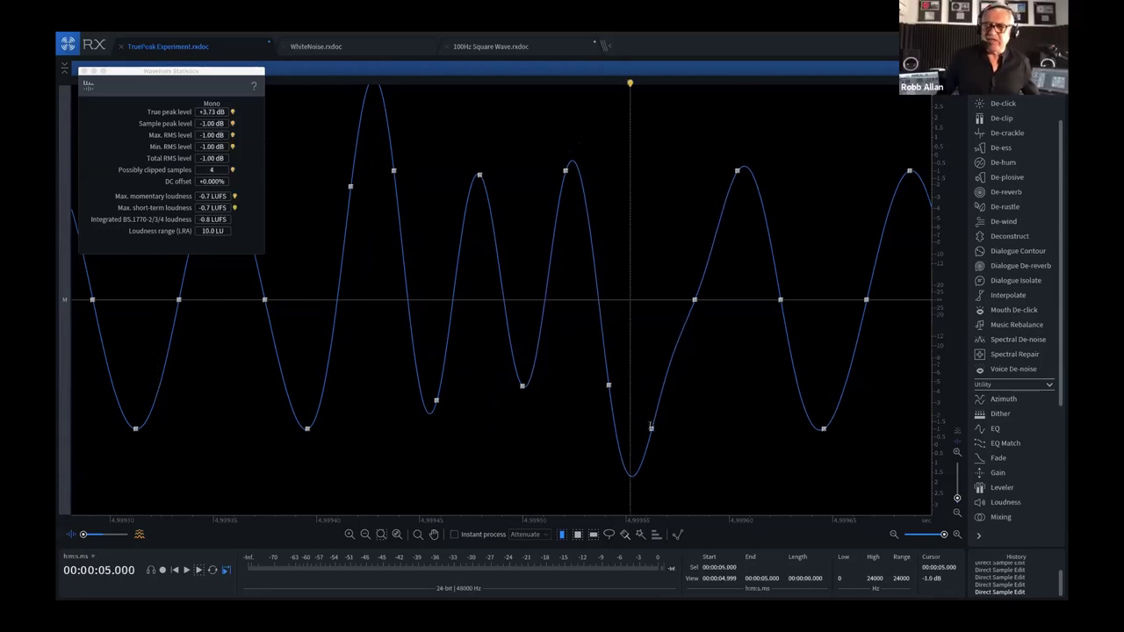
{"action": "left_click_drag", "start_coordinate": [651, 428], "coordinate": [651, 222]}
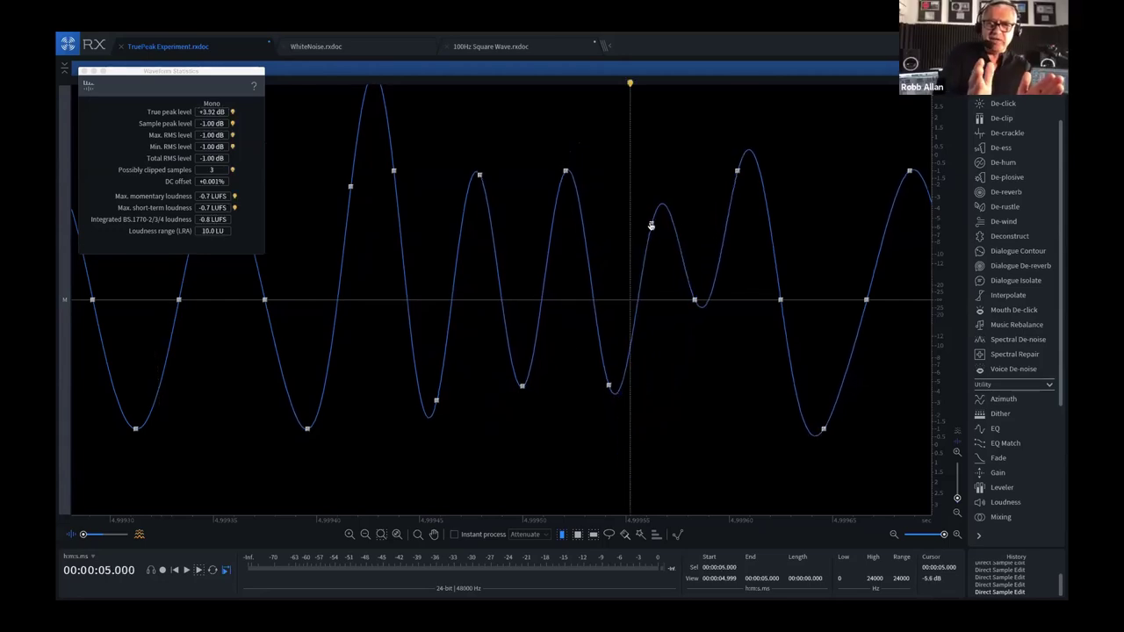
{"action": "left_click", "coordinate": [285, 421]}
{"action": "left_click_drag", "start_coordinate": [308, 428], "coordinate": [307, 394]}
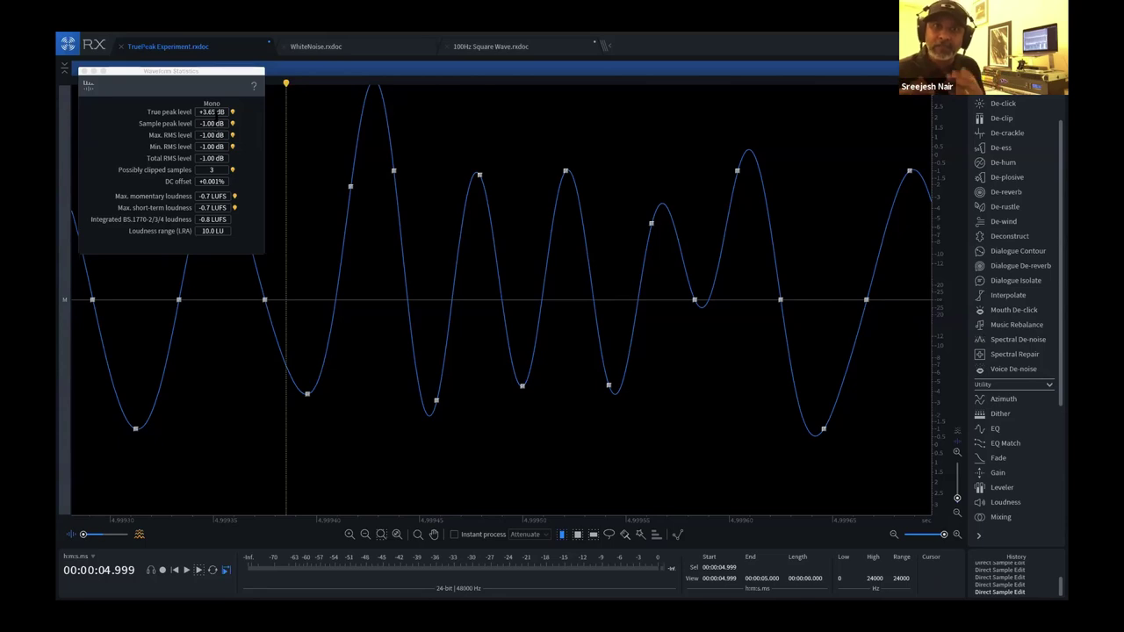
- Select the visible waveform and resample the edited file to 192000 Hz
{"action": "double_click", "coordinate": [336, 240]}
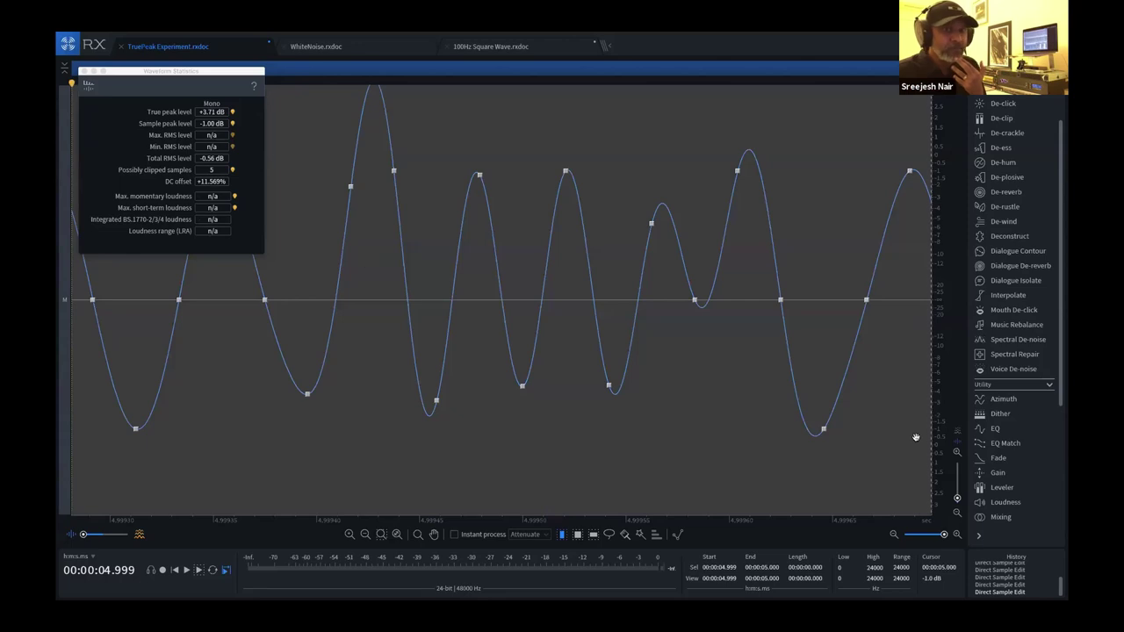
{"action": "scroll", "coordinate": [999, 426], "scroll_direction": "down", "scroll_amount": 3}
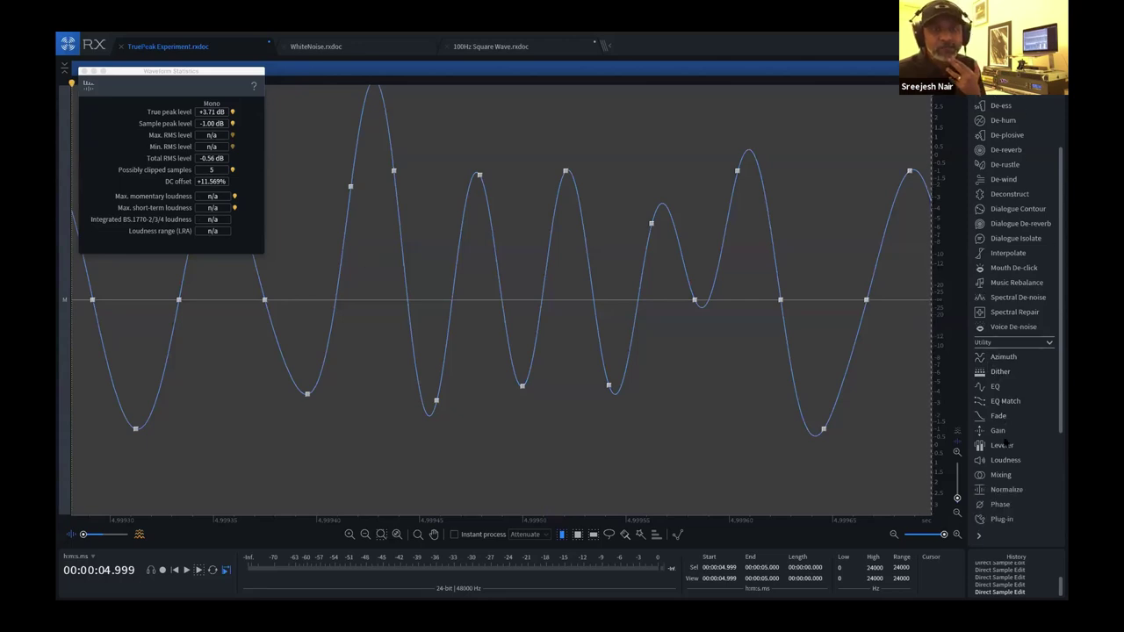
{"action": "left_click", "coordinate": [1005, 491]}
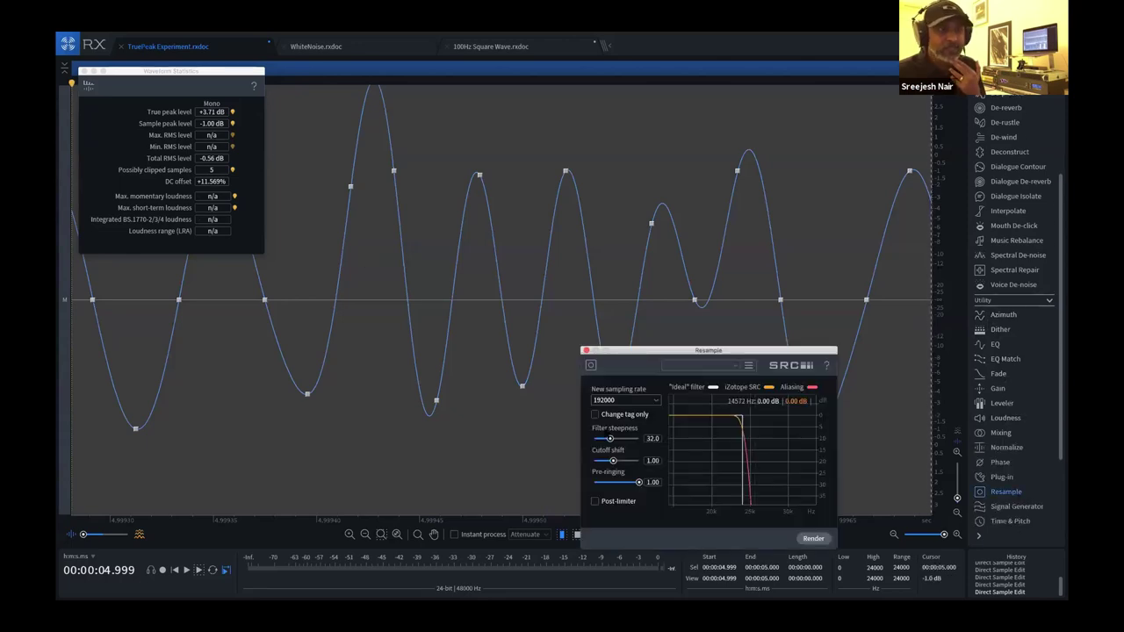
{"action": "left_click", "coordinate": [811, 538]}
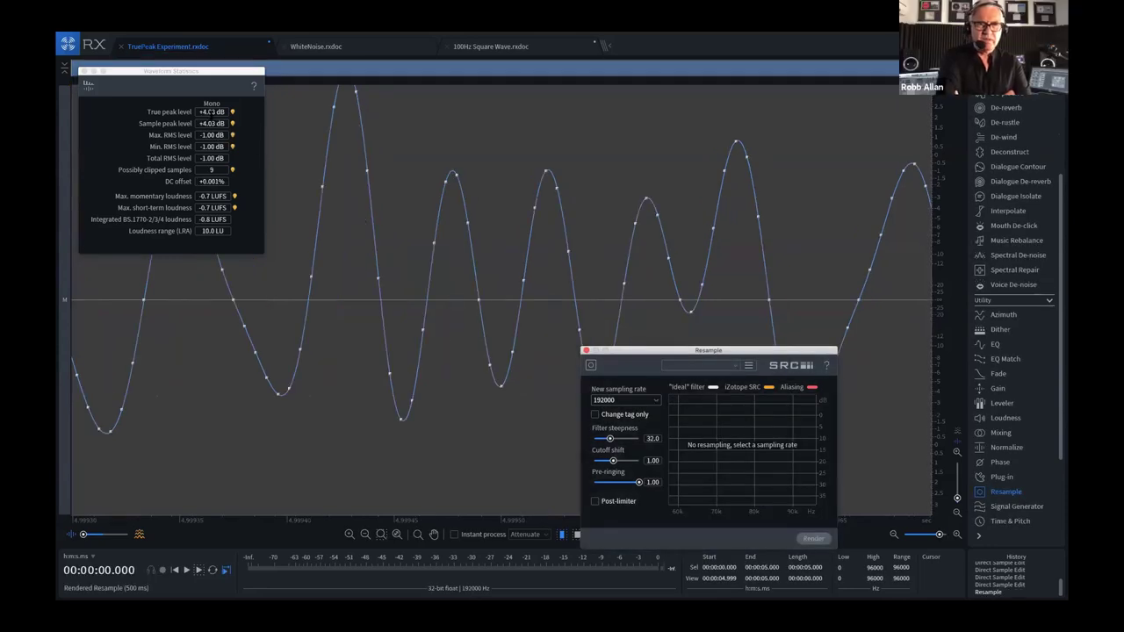
{"action": "scroll", "coordinate": [298, 142], "scroll_direction": "up", "scroll_amount": 2}
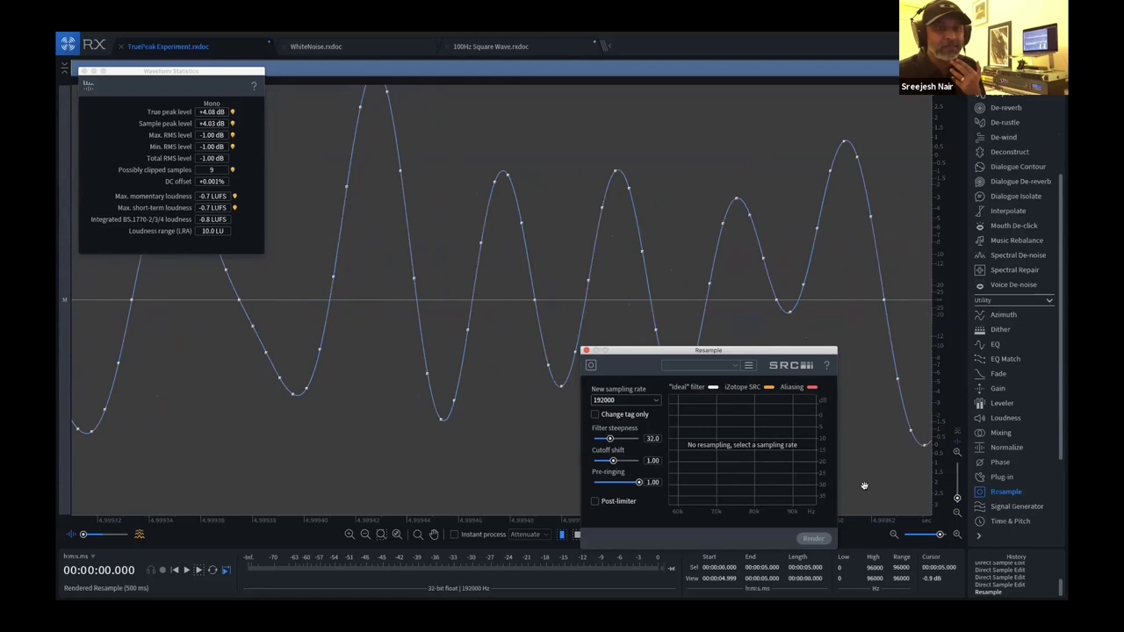
{"action": "scroll", "coordinate": [380, 189], "scroll_direction": "down", "scroll_amount": 3}
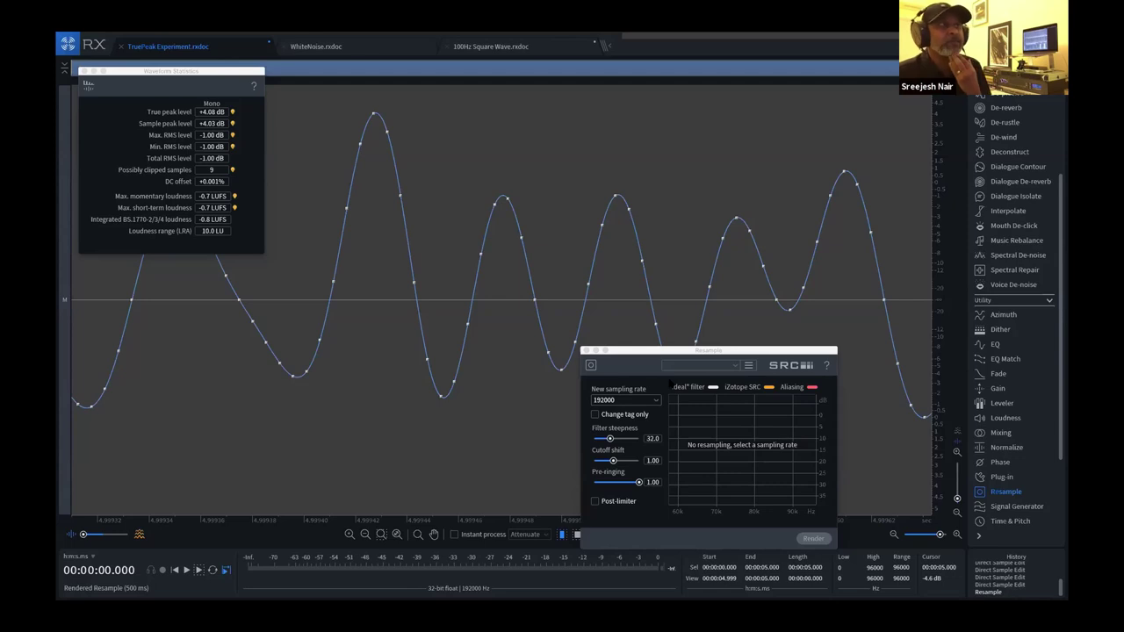
- Set up an MP3 export of WhiteNoise.rxdoc at a constant bit rate of 128 kbps
{"action": "left_click", "coordinate": [376, 52]}
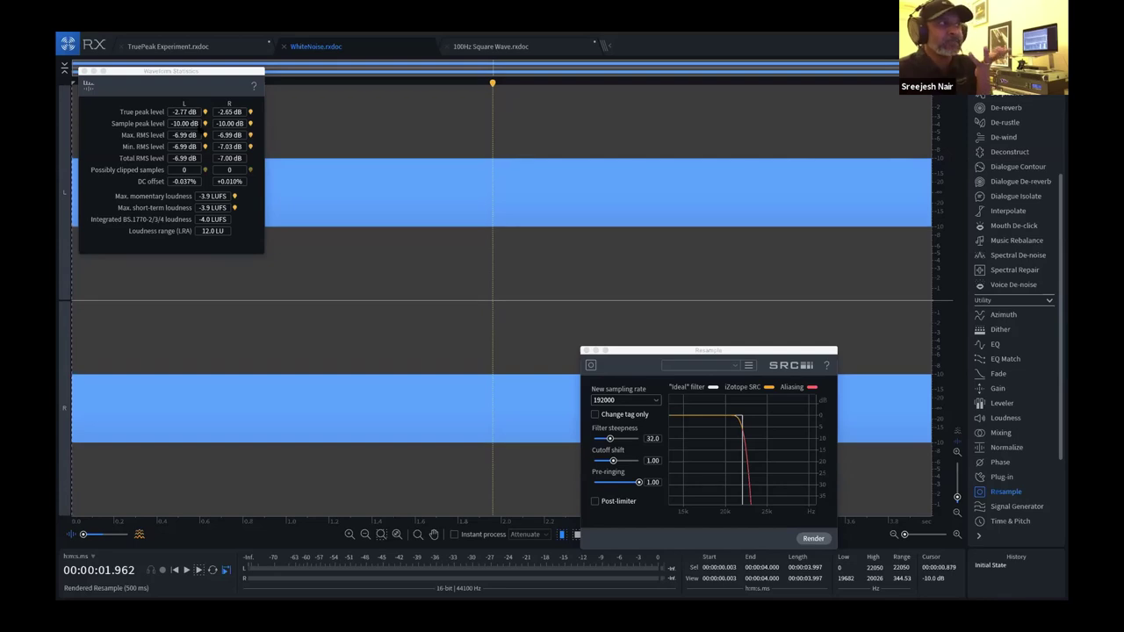
{"action": "key", "text": "ctrl+z"}
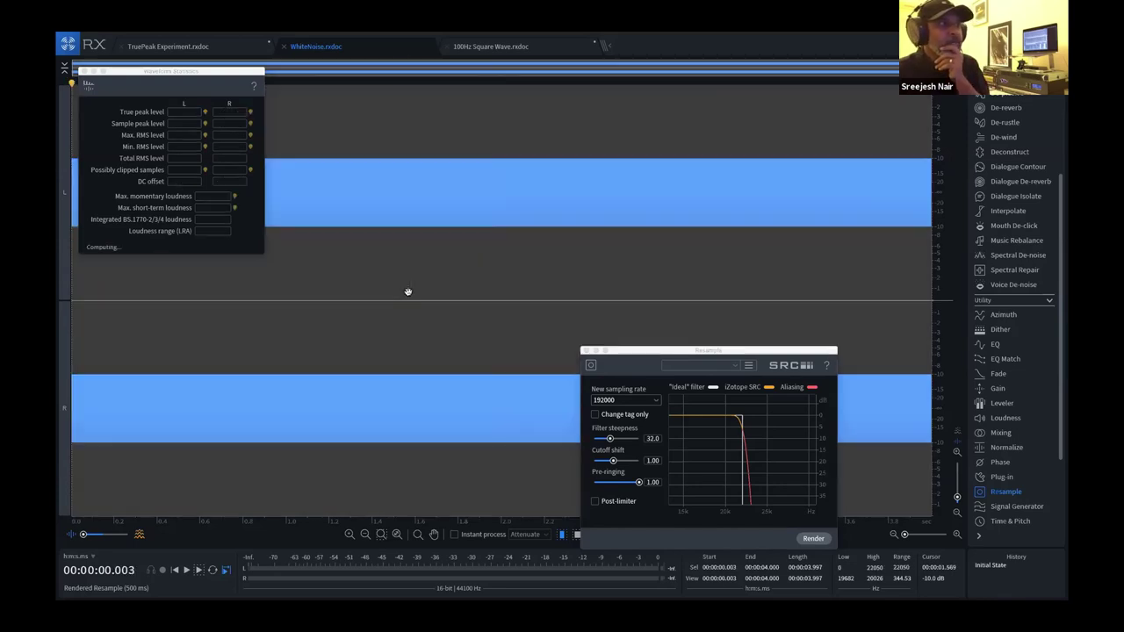
{"action": "key", "text": "super+shift+e"}
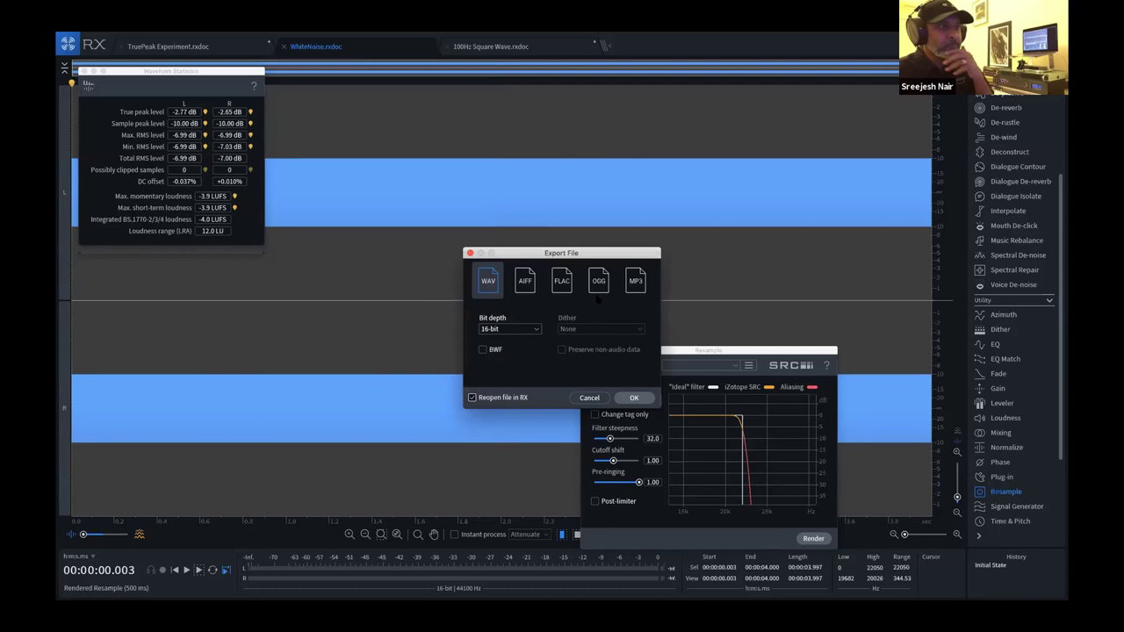
{"action": "left_click", "coordinate": [641, 282]}
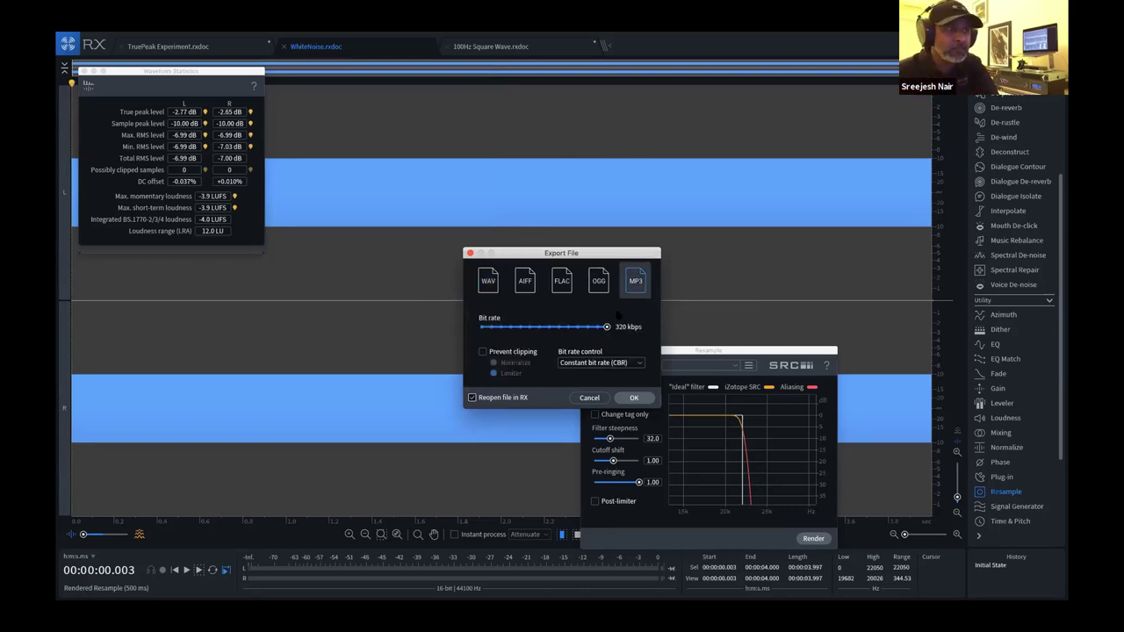
{"action": "left_click", "coordinate": [578, 326]}
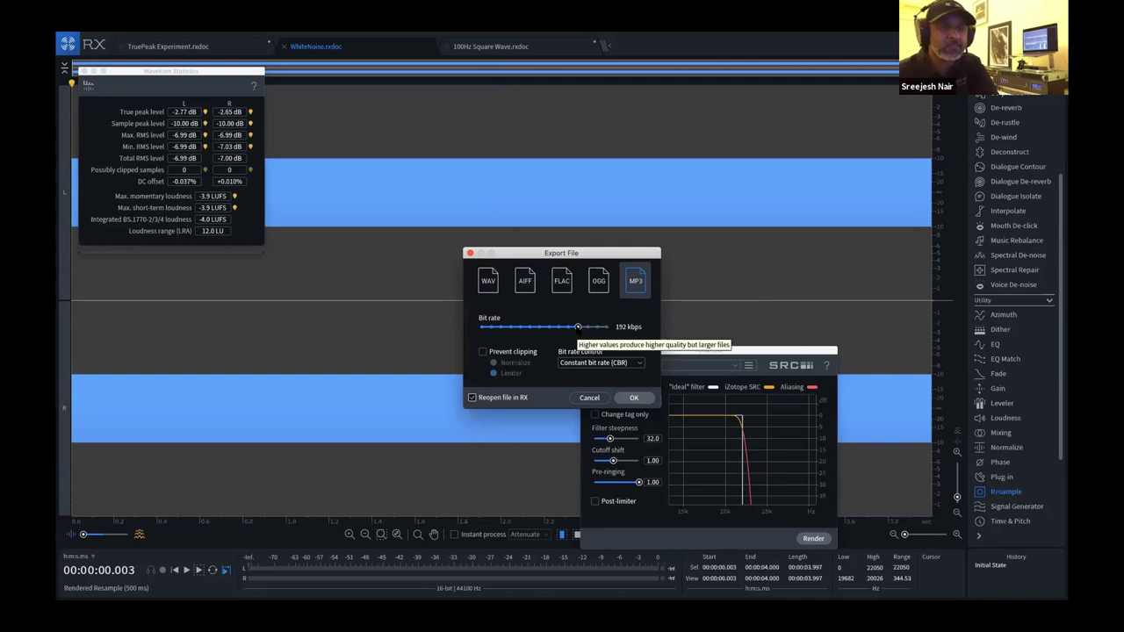
{"action": "left_click", "coordinate": [568, 327]}
{"action": "left_click", "coordinate": [559, 326]}
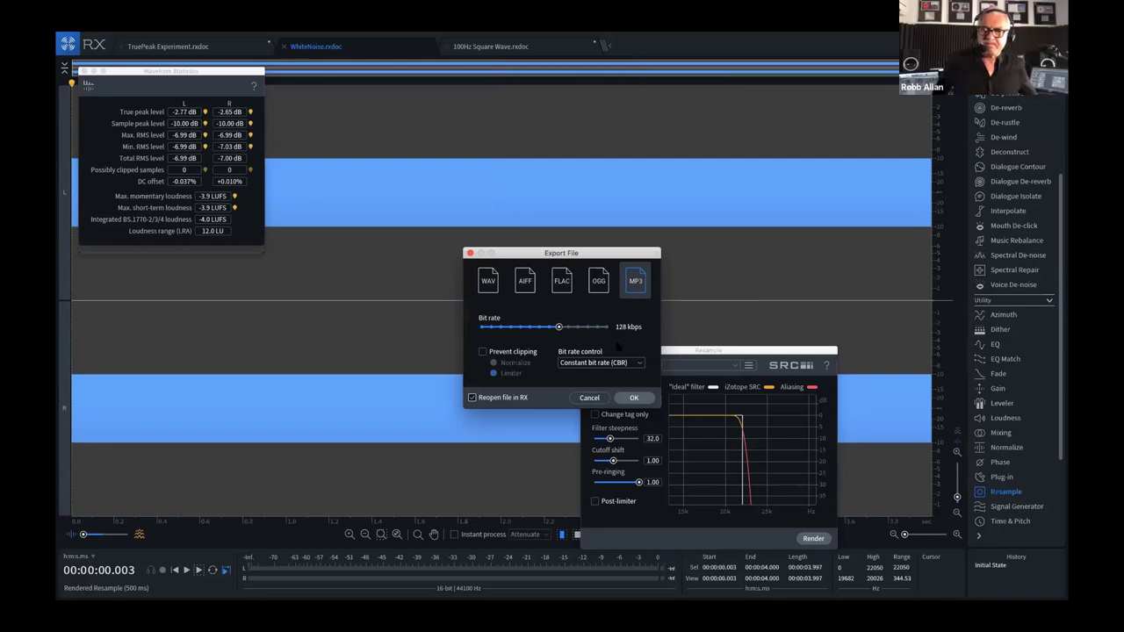
- Save the export as WhiteNoise.mp3 in the test files folder, replacing the existing file
{"action": "left_click", "coordinate": [631, 399]}
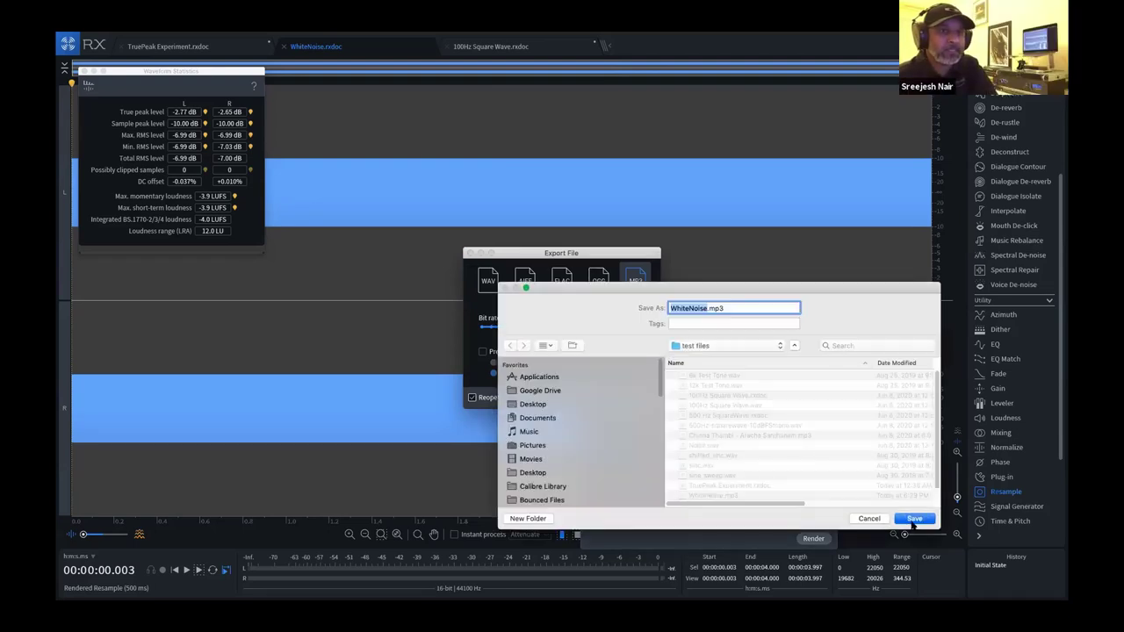
{"action": "left_click", "coordinate": [914, 518]}
{"action": "left_click", "coordinate": [801, 357]}
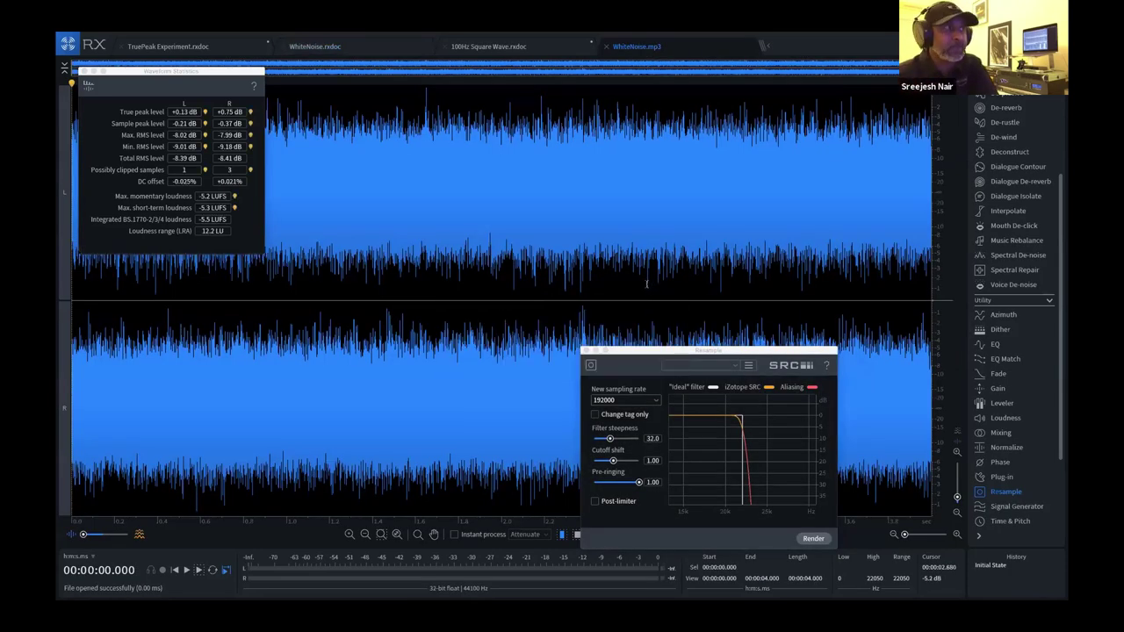
- Place the WhiteNoise.mp3 document beside WhiteNoise.rxdoc and compare the waveform statistics of both files
{"action": "left_click_drag", "start_coordinate": [619, 49], "coordinate": [488, 50]}
{"action": "left_click", "coordinate": [384, 48]}
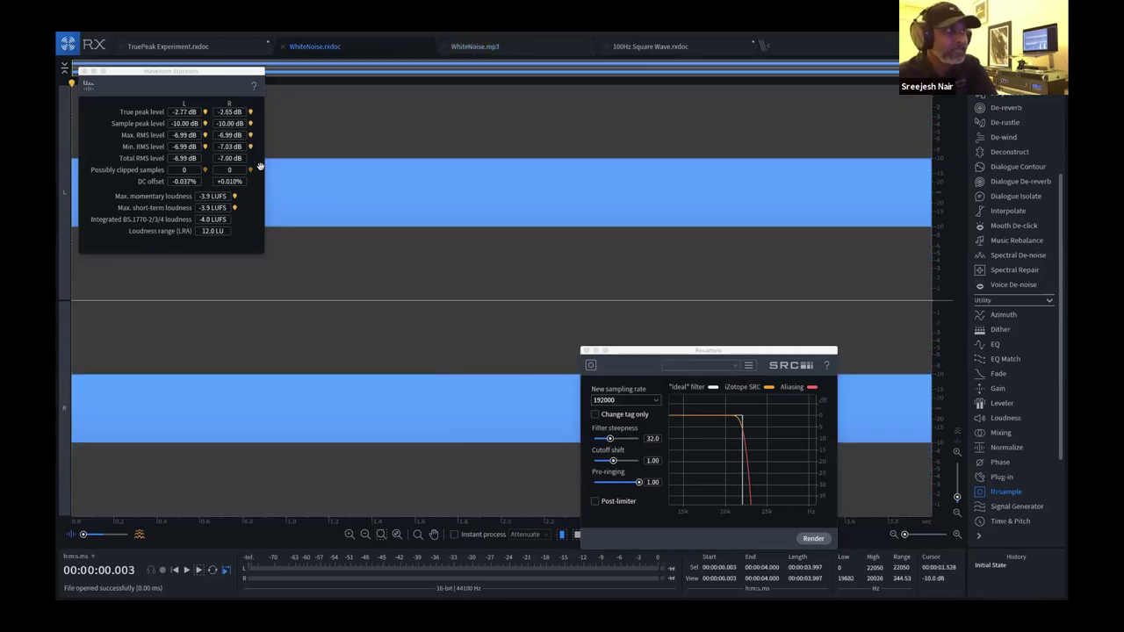
{"action": "left_click", "coordinate": [474, 49]}
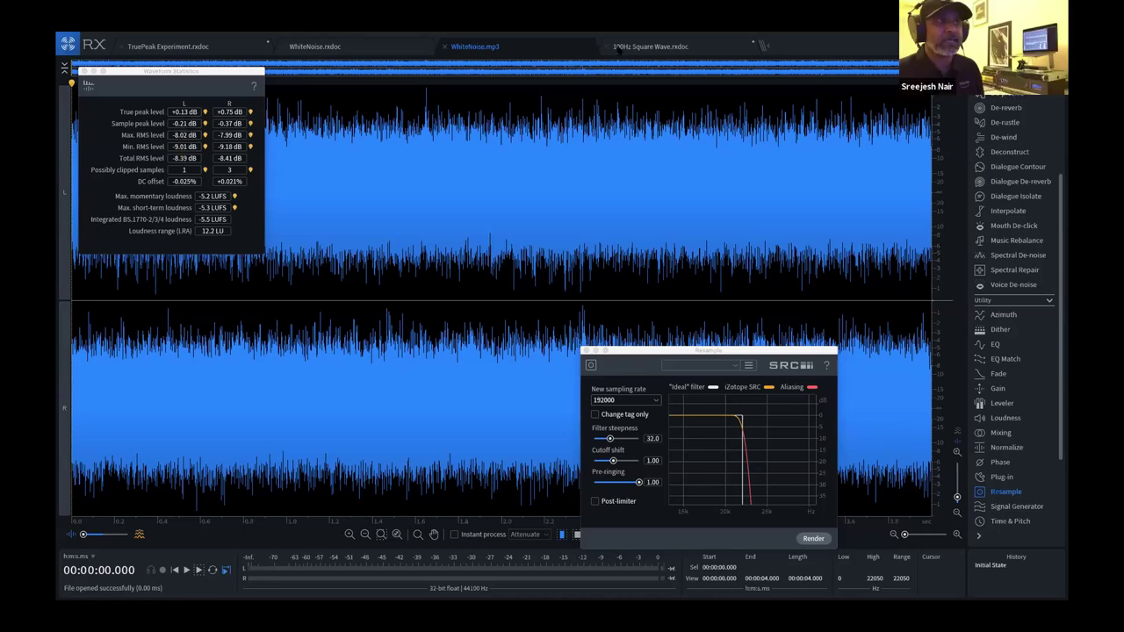
- Render the EQ on 100Hz Square Wave.rxdoc with its high-pass filter at 20 Hz
{"action": "left_click", "coordinate": [621, 49]}
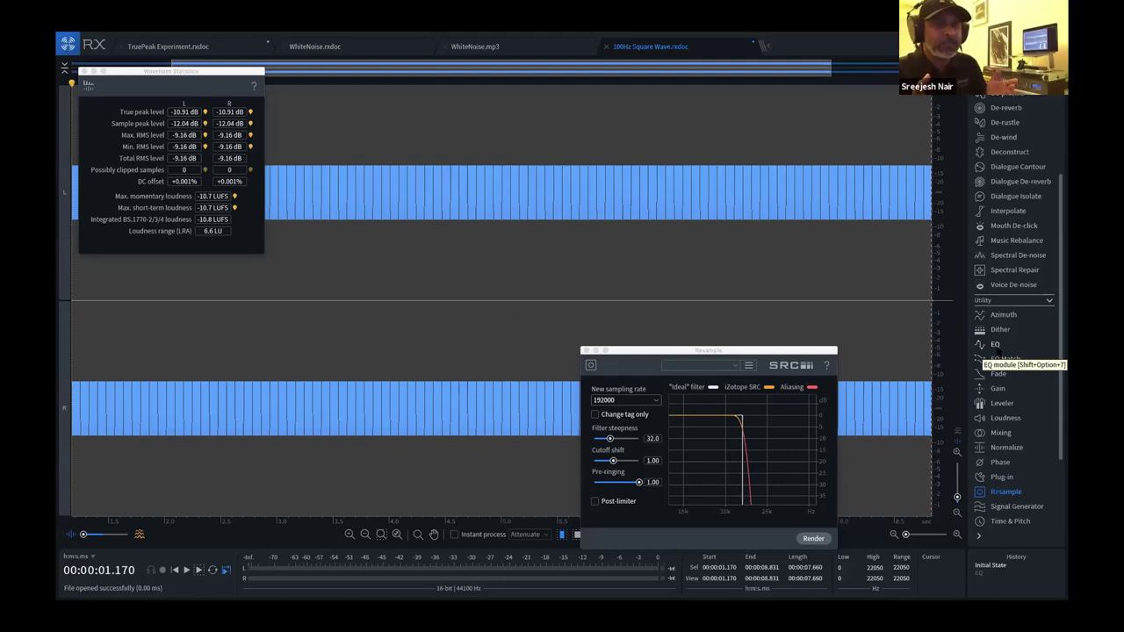
{"action": "left_click", "coordinate": [995, 345]}
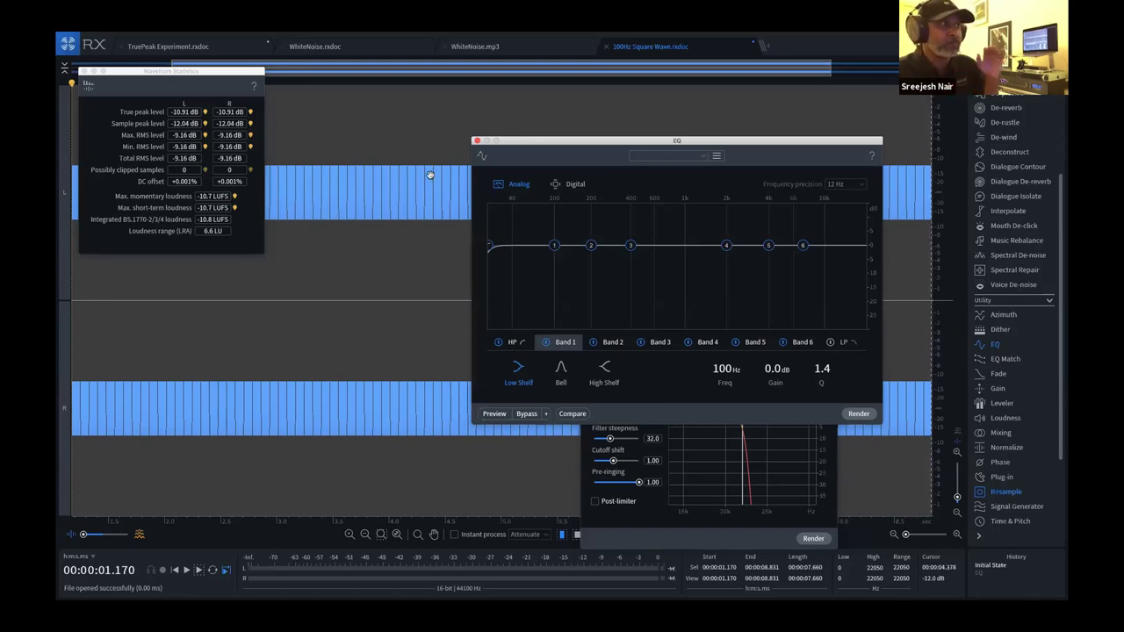
{"action": "left_click", "coordinate": [512, 342]}
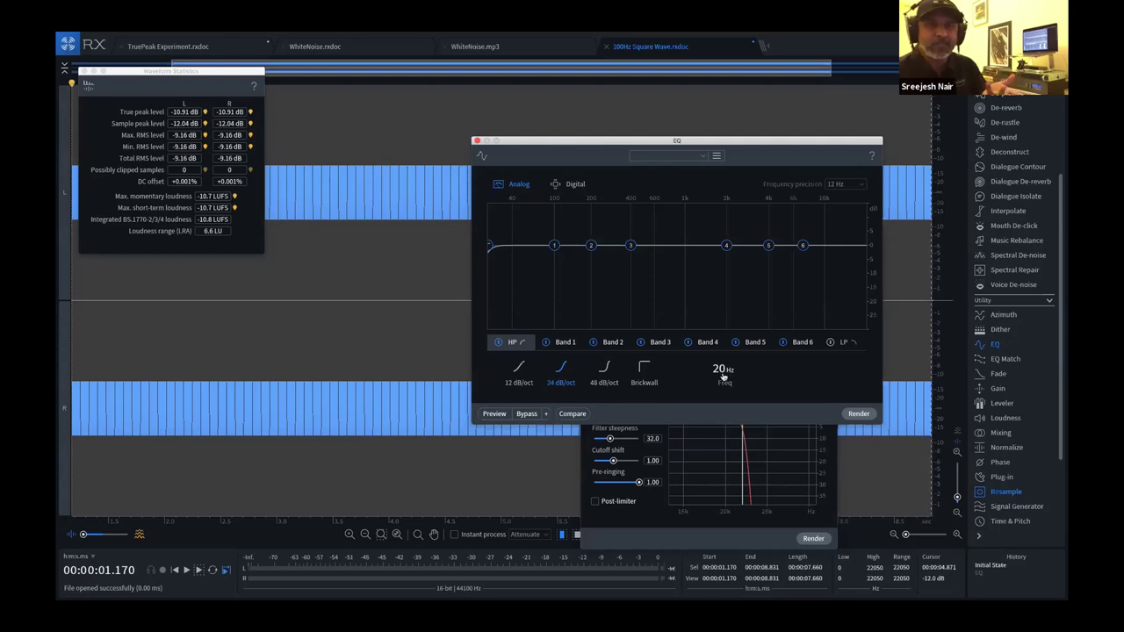
{"action": "left_click", "coordinate": [859, 413]}
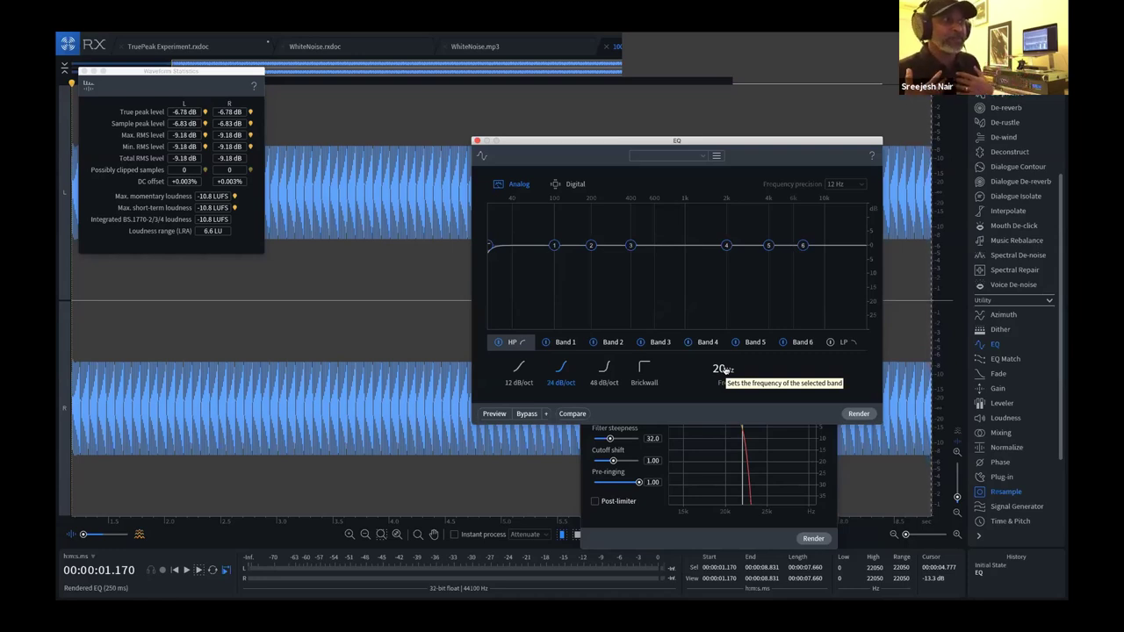
- Switch to the slide presentation and advance to the True Peak signal-flow diagram, highlighting the Filter stage
{"action": "key", "text": "super+Tab"}
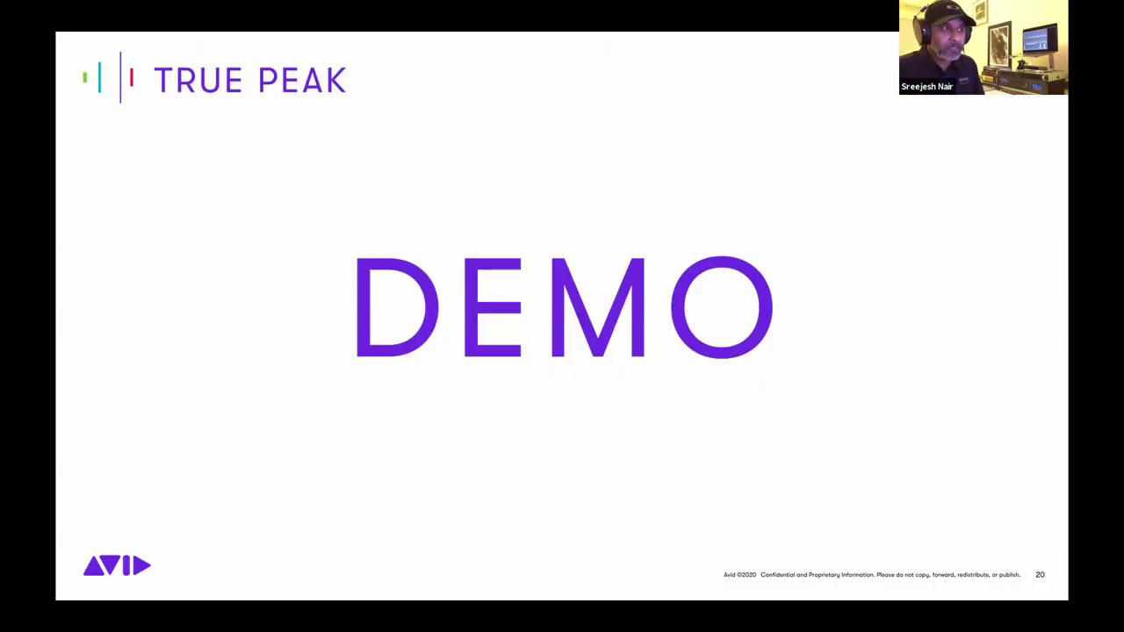
{"action": "key", "text": "Right"}
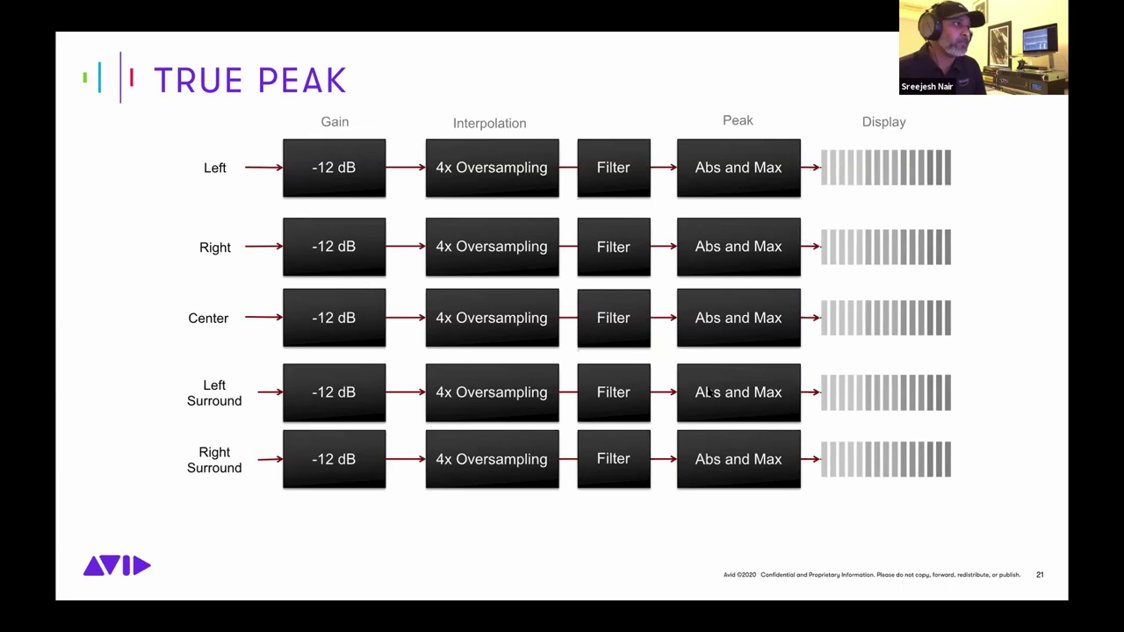
{"action": "key", "text": "Right"}
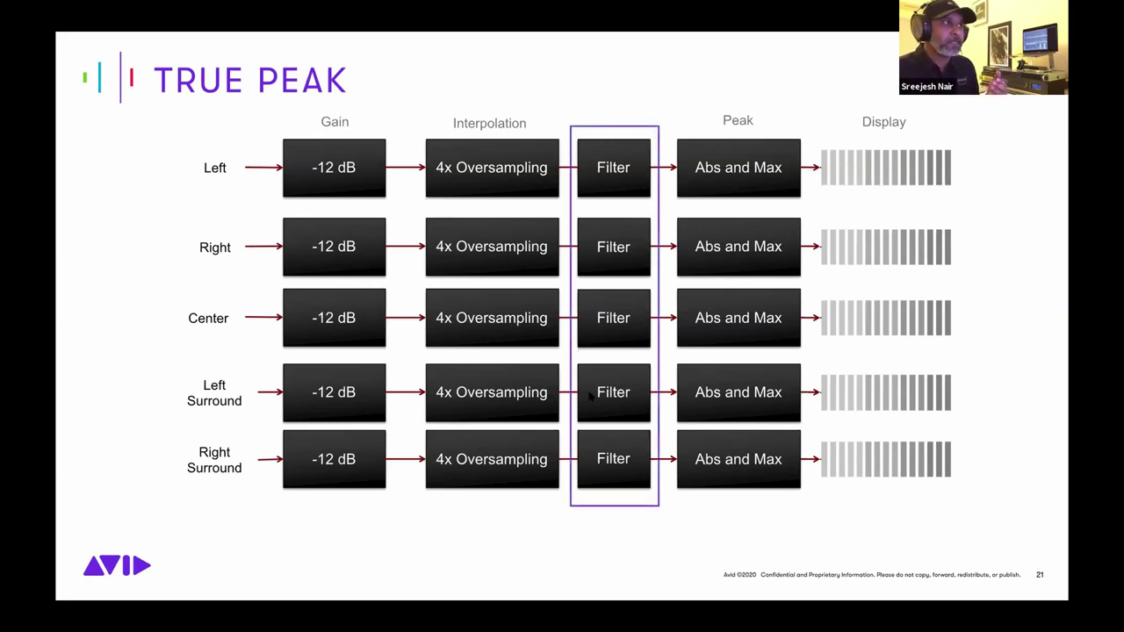